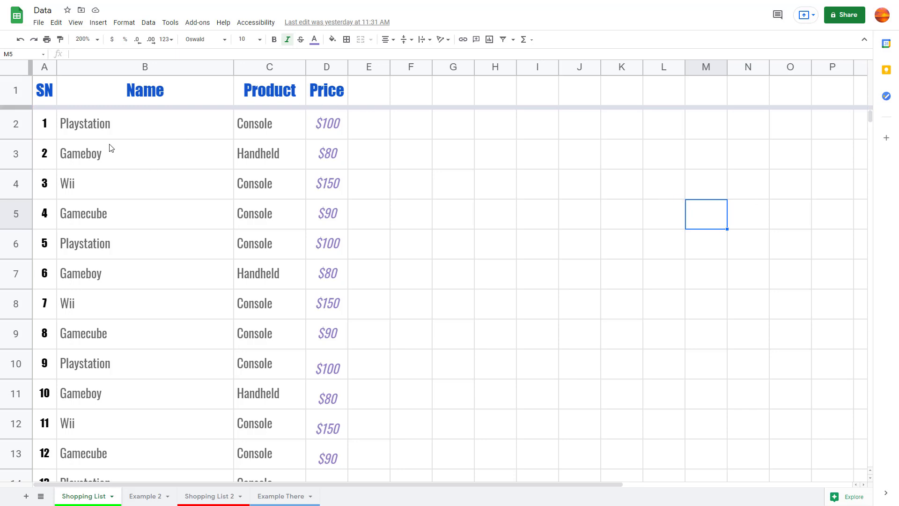
# Step: Format the first price in D2 as currency
pyautogui.click(45, 134)
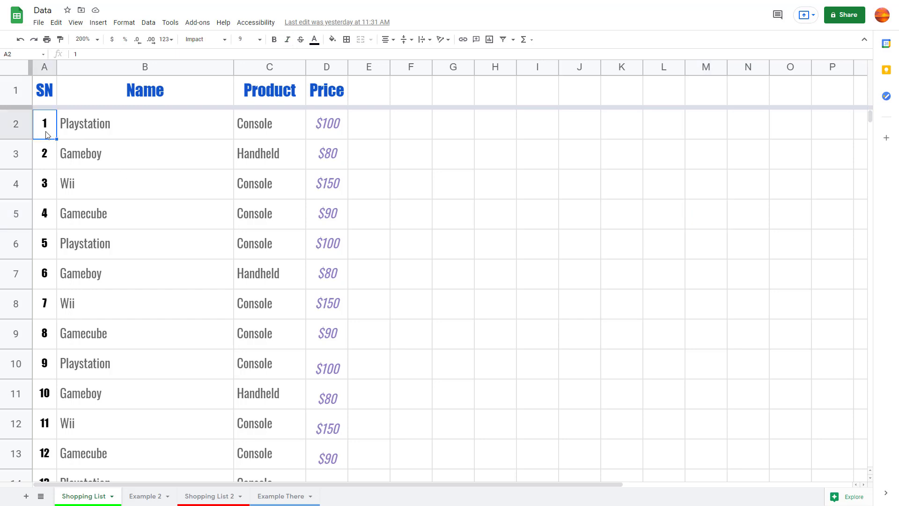
pyautogui.click(66, 131)
pyautogui.click(270, 132)
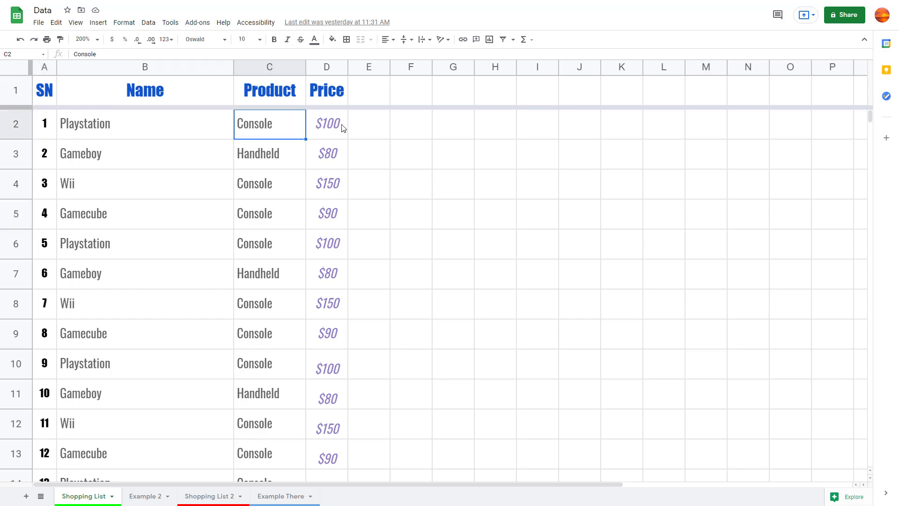
pyautogui.click(335, 123)
pyautogui.click(372, 194)
pyautogui.click(333, 124)
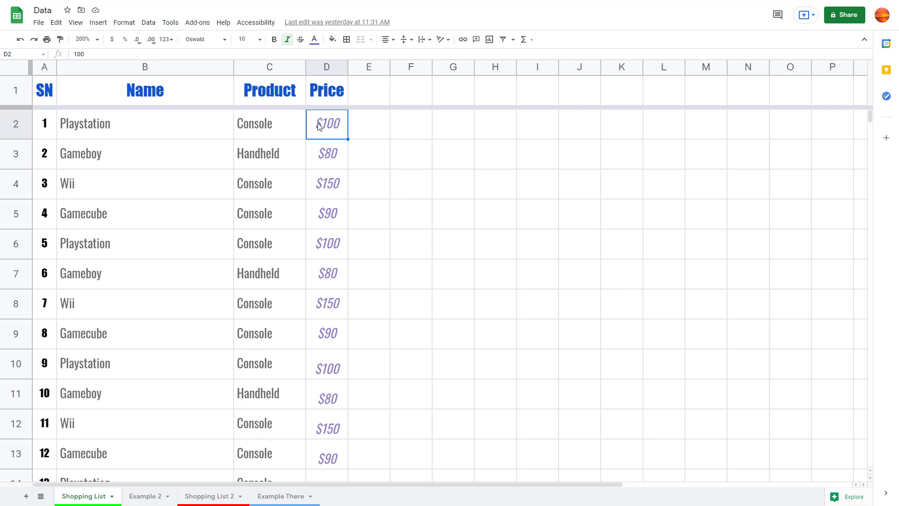
pyautogui.click(111, 44)
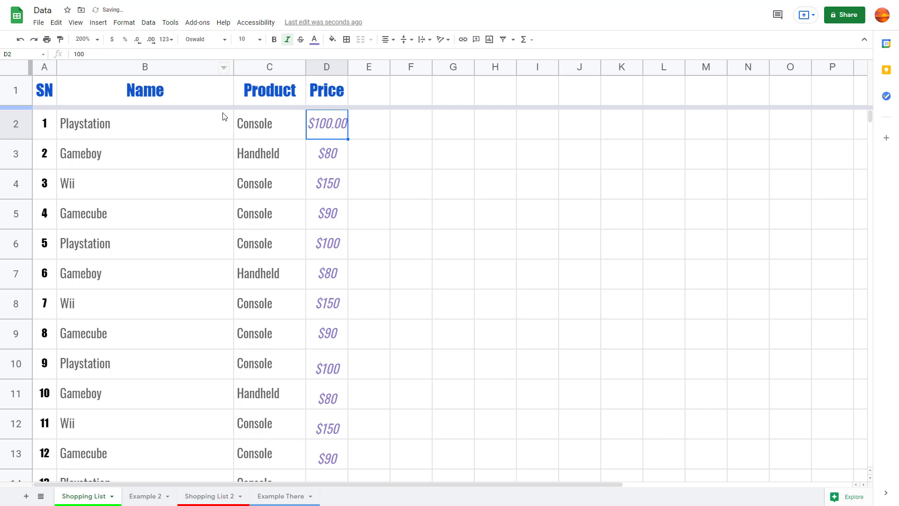
# Step: Apply currency format to the prices below row 2 and widen the Price column slightly
pyautogui.moveTo(326, 159); pyautogui.dragTo(369, 214)
pyautogui.moveTo(369, 55); pyautogui.dragTo(328, 244)
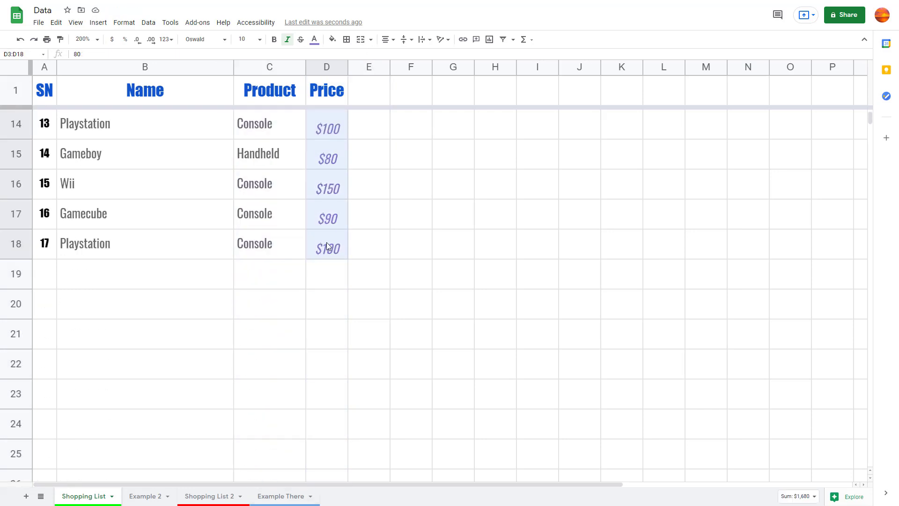
pyautogui.click(112, 39)
pyautogui.scroll(6, 349, 173)
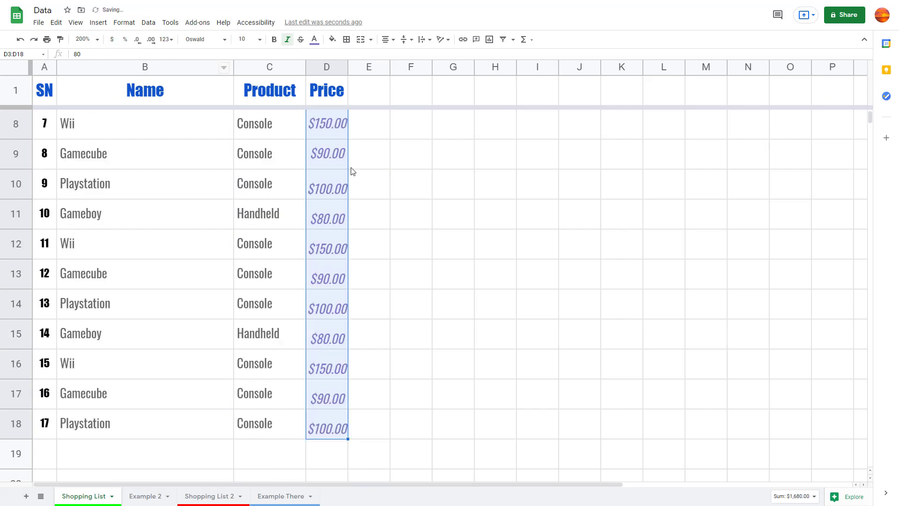
pyautogui.click(366, 132)
pyautogui.moveTo(349, 67); pyautogui.dragTo(357, 70)
# Step: On D2:D18, remove two decimal places and add them back, ending at two decimals ($100.00)
pyautogui.moveTo(340, 127); pyautogui.dragTo(333, 373)
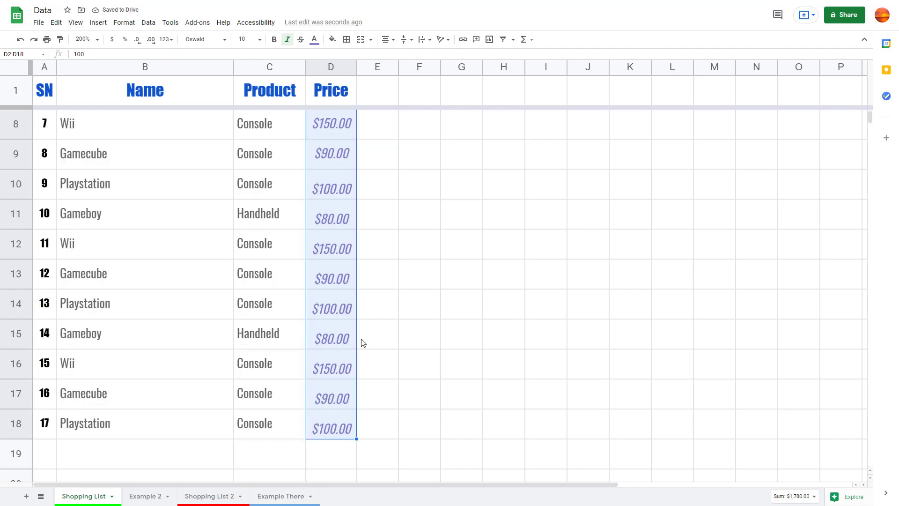
pyautogui.scroll(5, 363, 343)
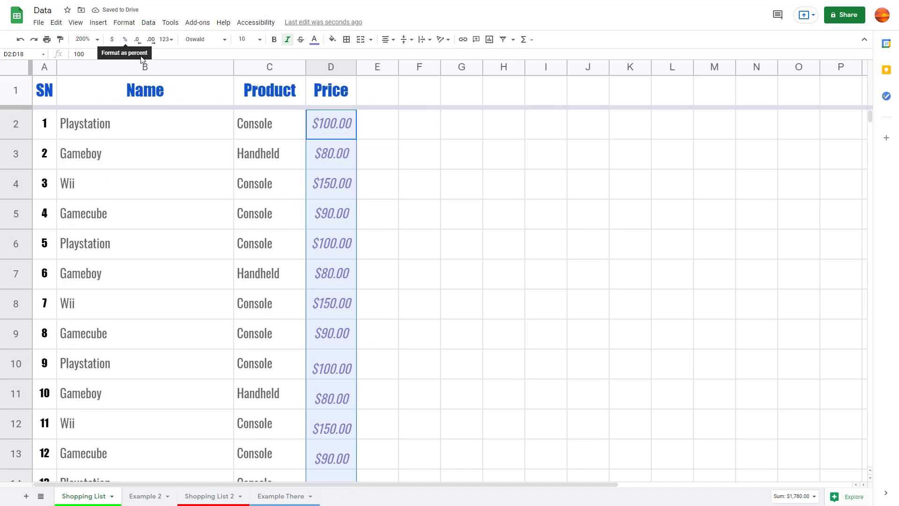
pyautogui.click(139, 41)
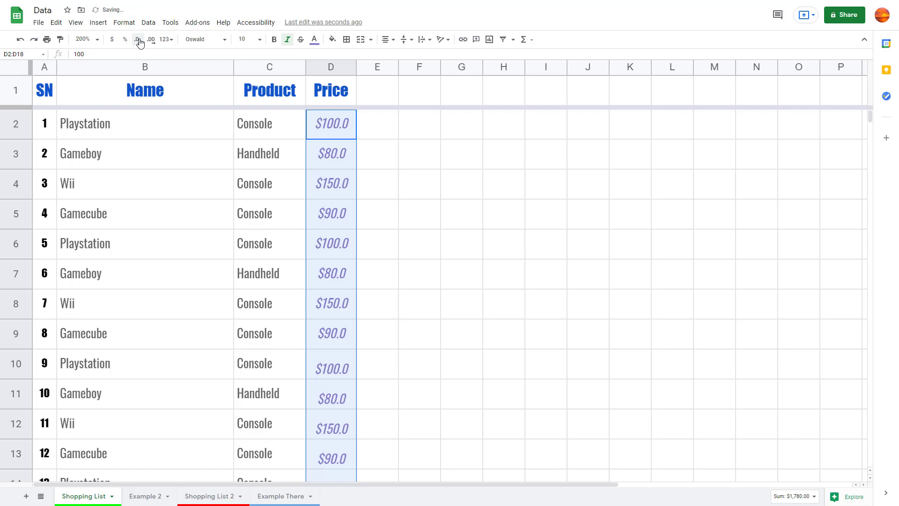
pyautogui.click(139, 42)
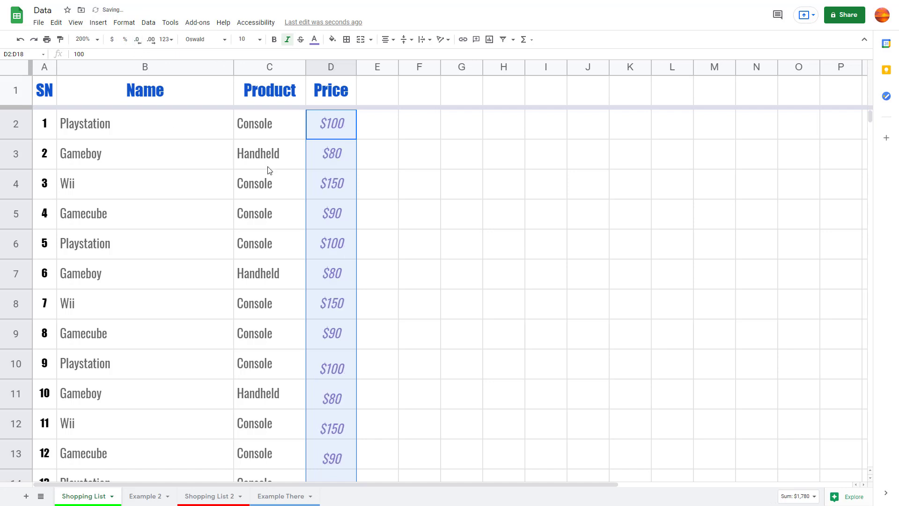
pyautogui.click(151, 41)
pyautogui.click(151, 41)
pyautogui.click(407, 173)
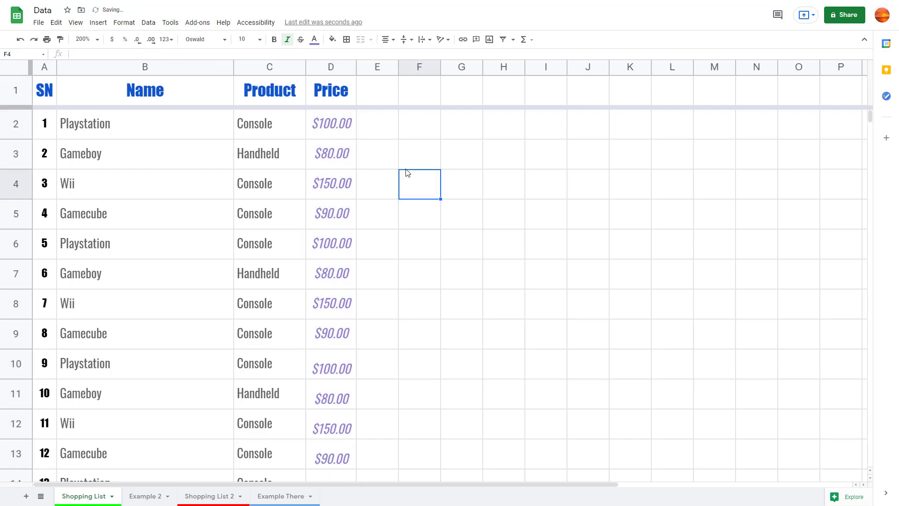
# Step: Copy the formatted Price header into E1 and rename it 'Discount'
pyautogui.click(334, 100)
pyautogui.hotkey('ctrl', 'c')
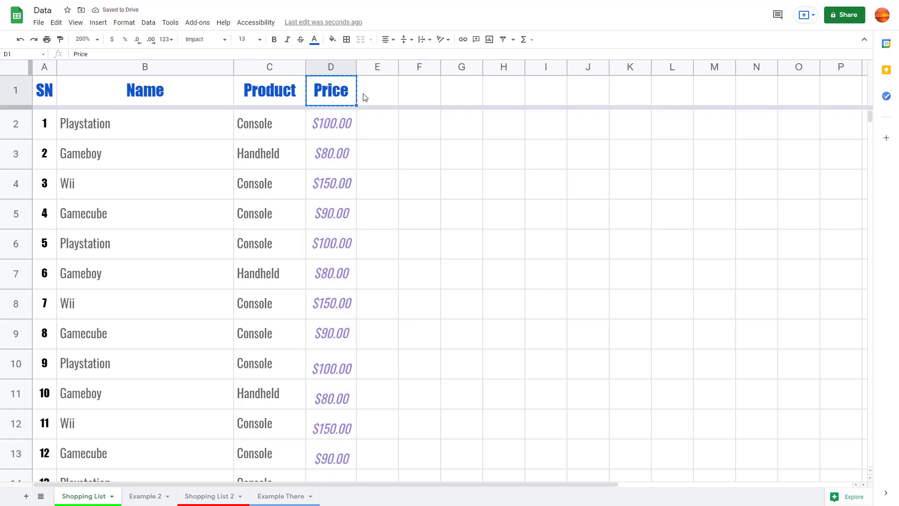
pyautogui.click(380, 96)
pyautogui.hotkey('ctrl', 'v')
pyautogui.write('Discount')
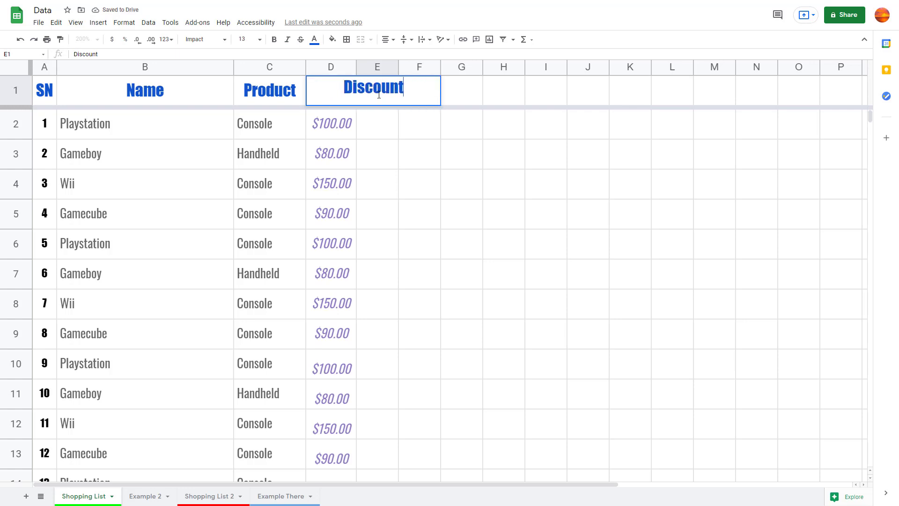
pyautogui.press('Return')
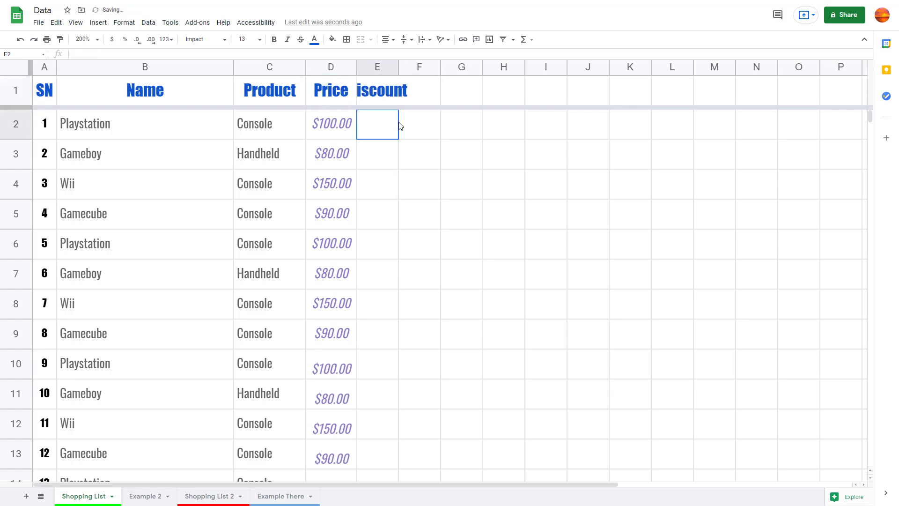
# Step: Enter 0.4 in E2, format it as a percentage, and correct it to 4%
pyautogui.write('0.4')
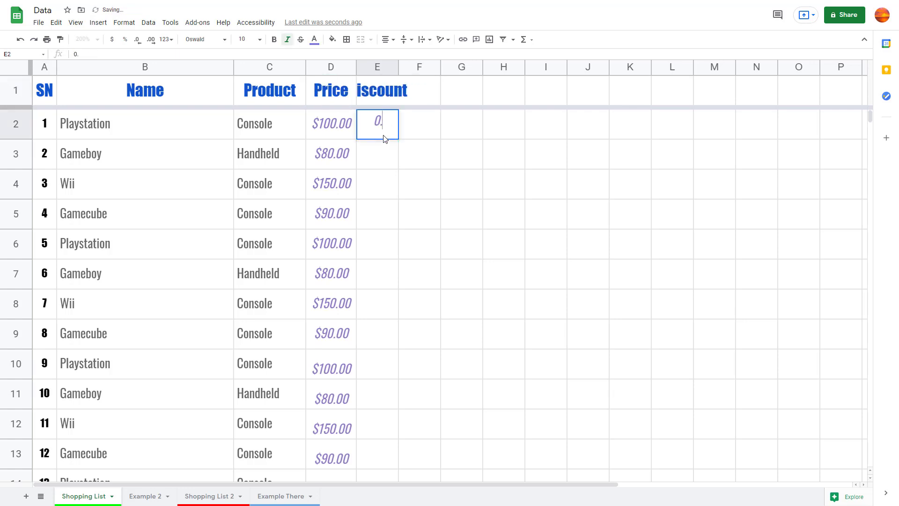
pyautogui.press('Return')
pyautogui.click(382, 132)
pyautogui.click(126, 41)
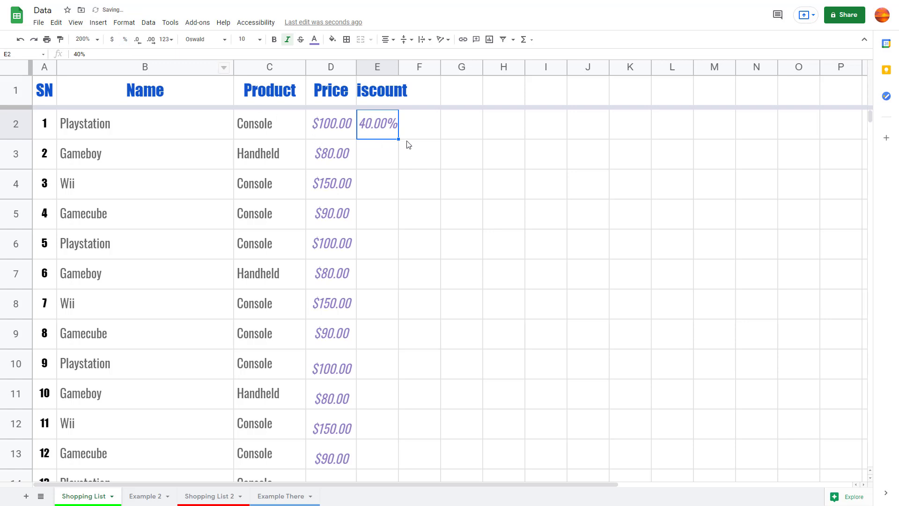
pyautogui.click(77, 54)
pyautogui.press('BackSpace')
pyautogui.press('BackSpace')
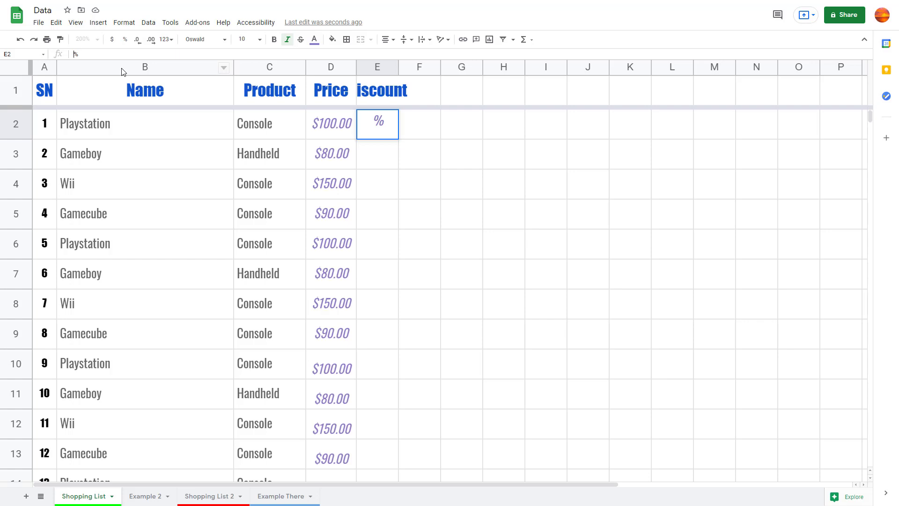
pyautogui.write('4')
pyautogui.press('Return')
# Step: Fill the 4% discount from E2 down to E18
pyautogui.doubleClick(391, 134)
pyautogui.click(401, 146)
pyautogui.click(395, 137)
pyautogui.moveTo(400, 139); pyautogui.dragTo(397, 192)
pyautogui.scroll(5, 445, 208)
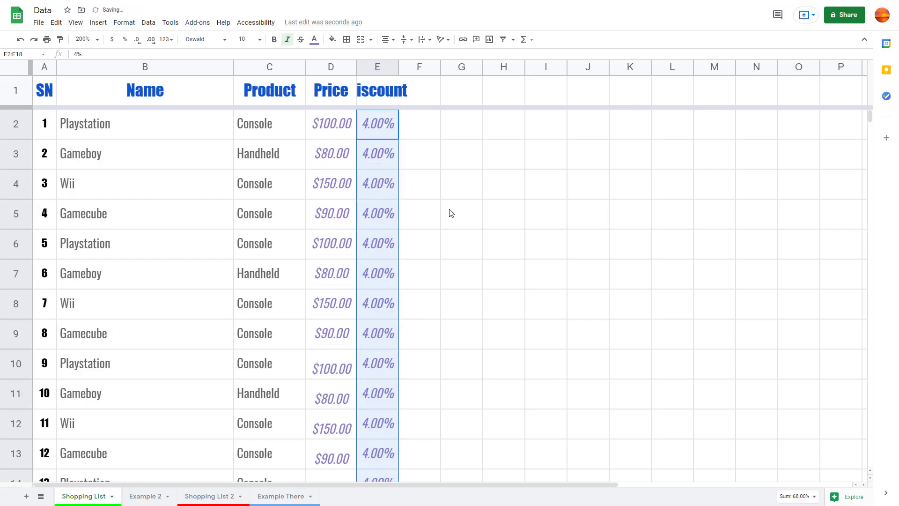
pyautogui.click(449, 213)
# Step: Change the Gamecube discount in E5 to 5%
pyautogui.click(358, 211)
pyautogui.doubleClick(76, 54)
pyautogui.write('5')
pyautogui.click(464, 184)
pyautogui.doubleClick(378, 125)
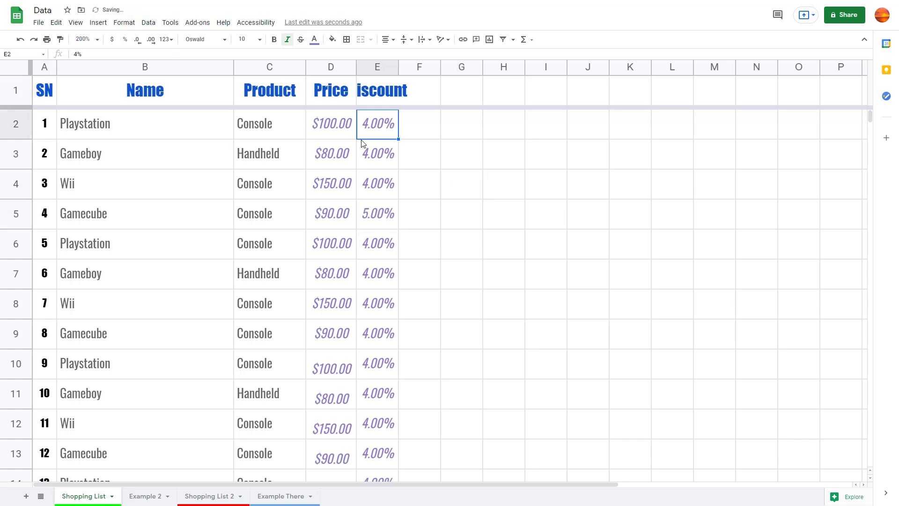
pyautogui.click(475, 187)
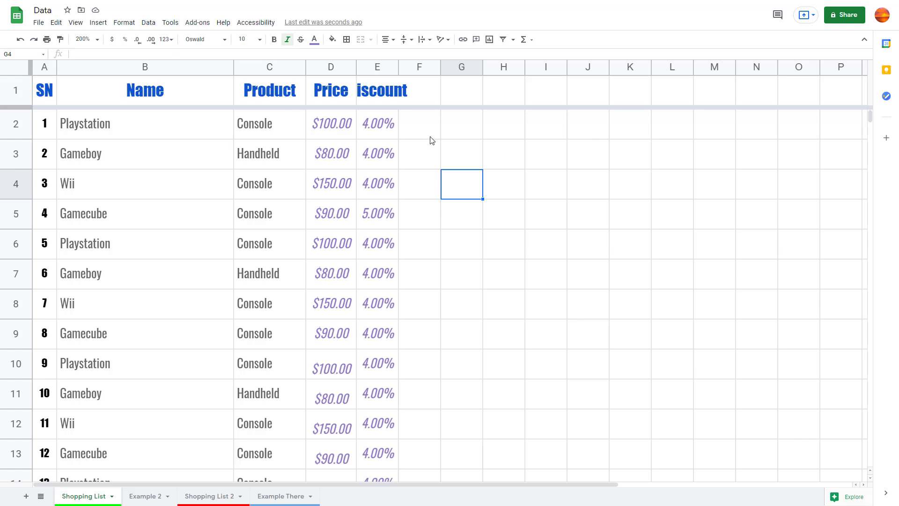
pyautogui.click(455, 131)
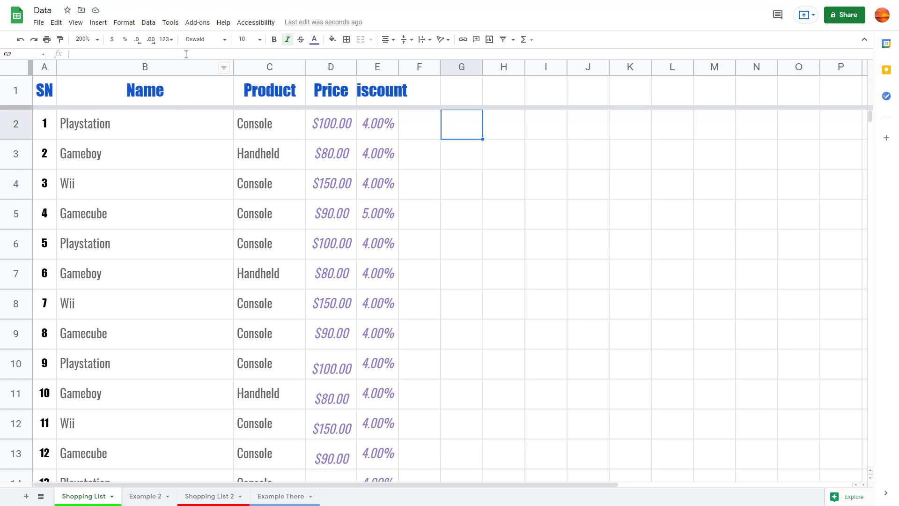
pyautogui.click(170, 44)
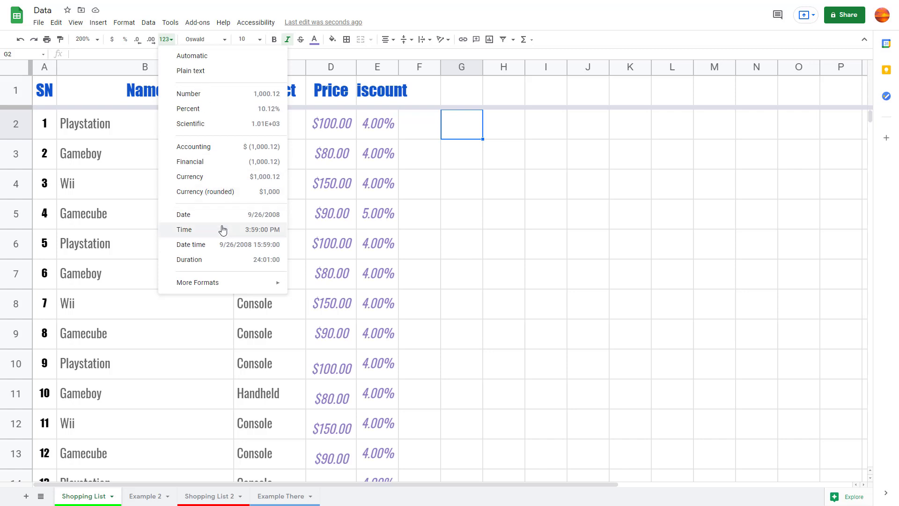
pyautogui.moveTo(248, 277)
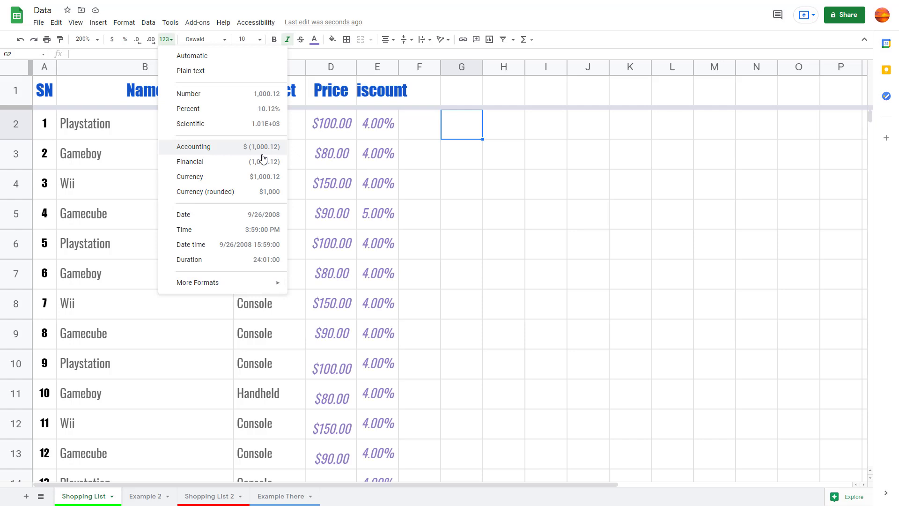
pyautogui.press('Escape')
pyautogui.press('Left')
pyautogui.press('Left')
pyautogui.press('Left')
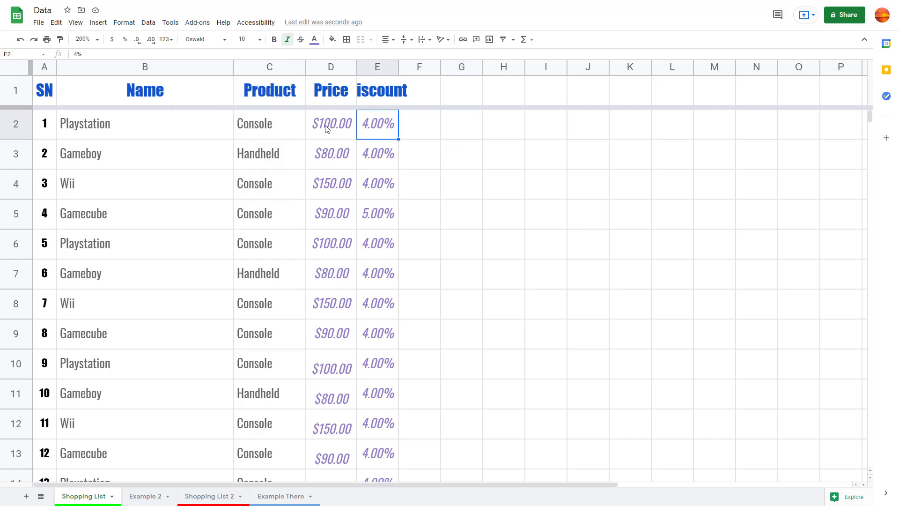
# Step: Apply Accounting format to D2, widen column D, then apply Accounting to D2:D18
pyautogui.click(167, 40)
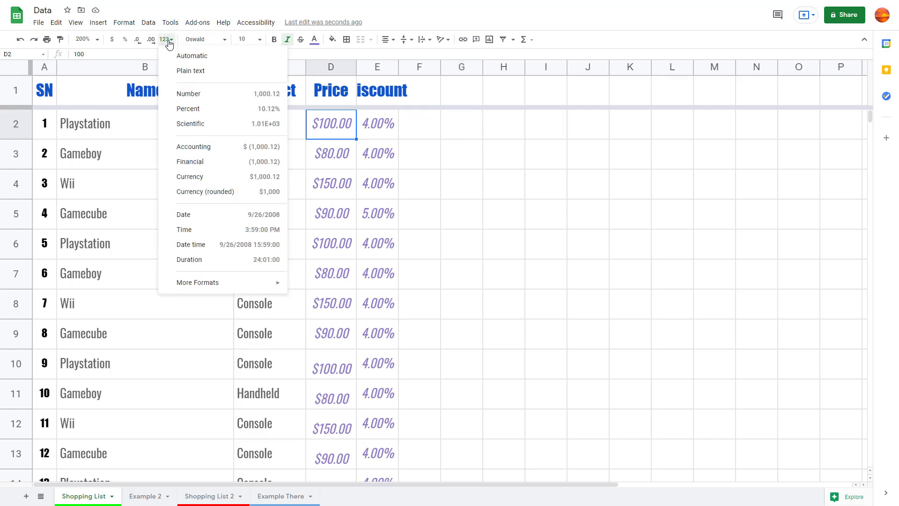
pyautogui.click(208, 146)
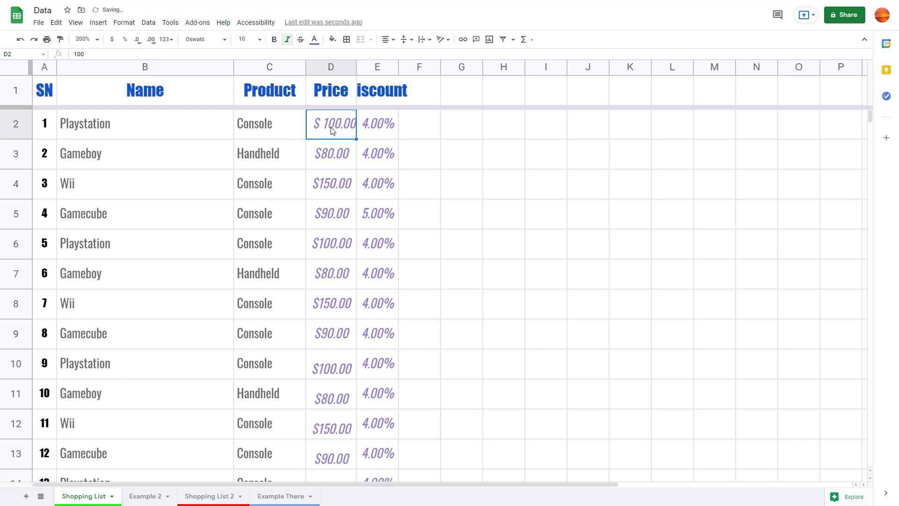
pyautogui.moveTo(355, 67); pyautogui.dragTo(379, 67)
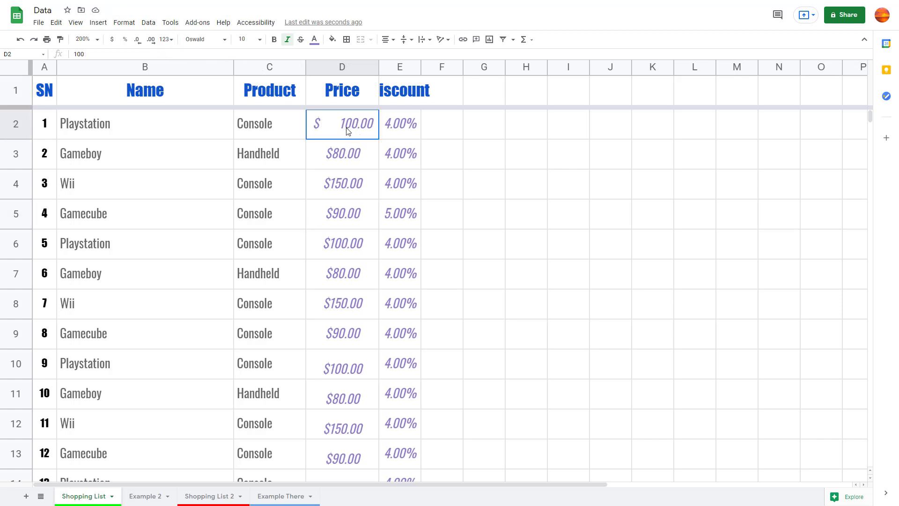
pyautogui.scroll(-3, 345, 129)
pyautogui.hotkey('ctrl', 'shift', 'Down')
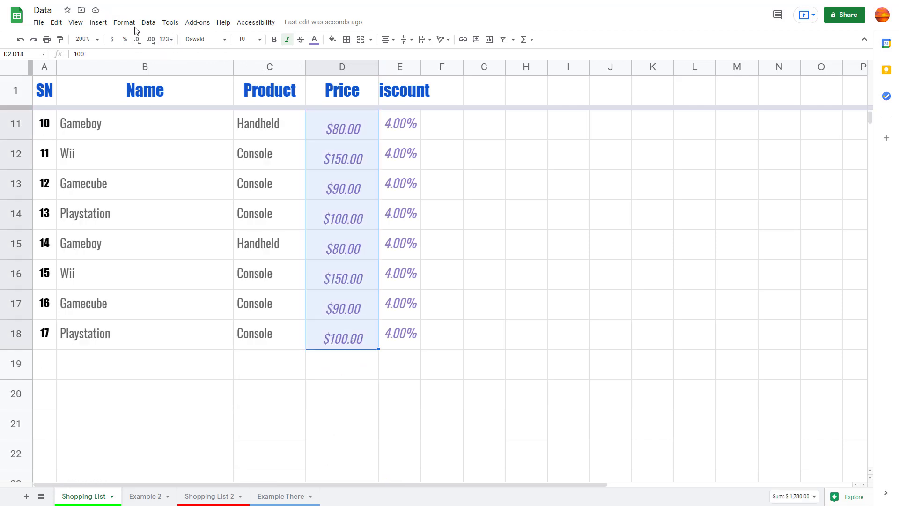
pyautogui.click(166, 39)
pyautogui.click(187, 145)
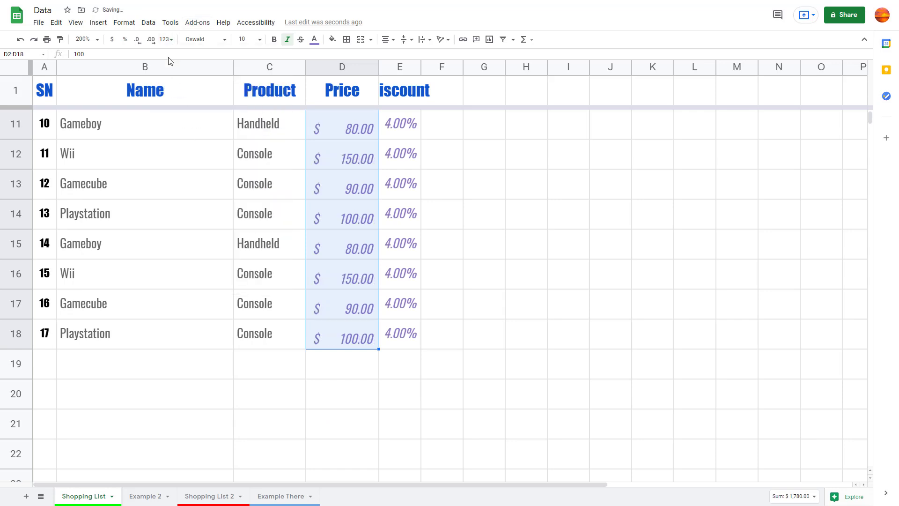
pyautogui.scroll(3, 287, 211)
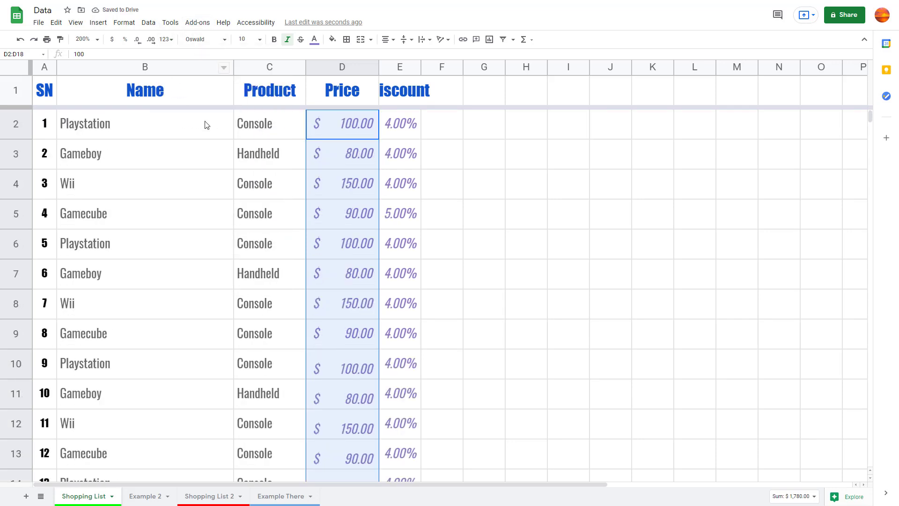
# Step: Try Financial, Currency, Currency (rounded), Plain text and Automatic formats on the prices
pyautogui.click(166, 39)
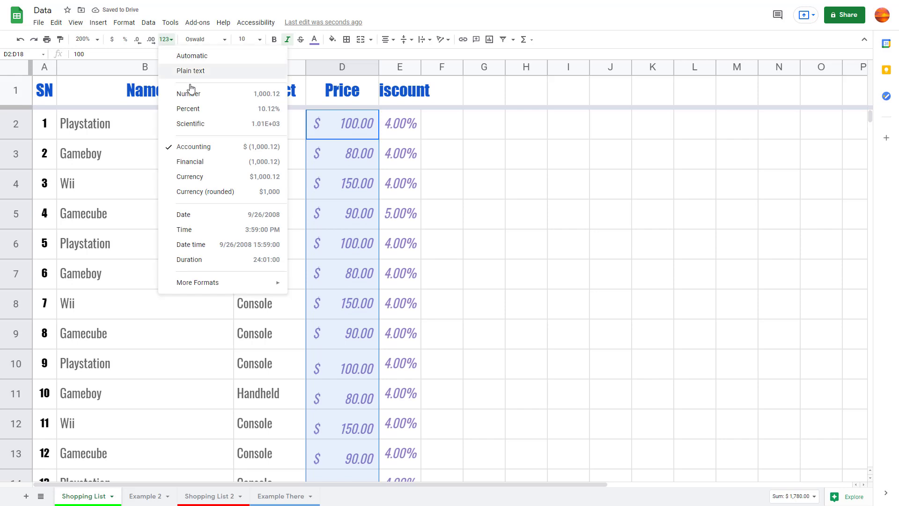
pyautogui.click(188, 162)
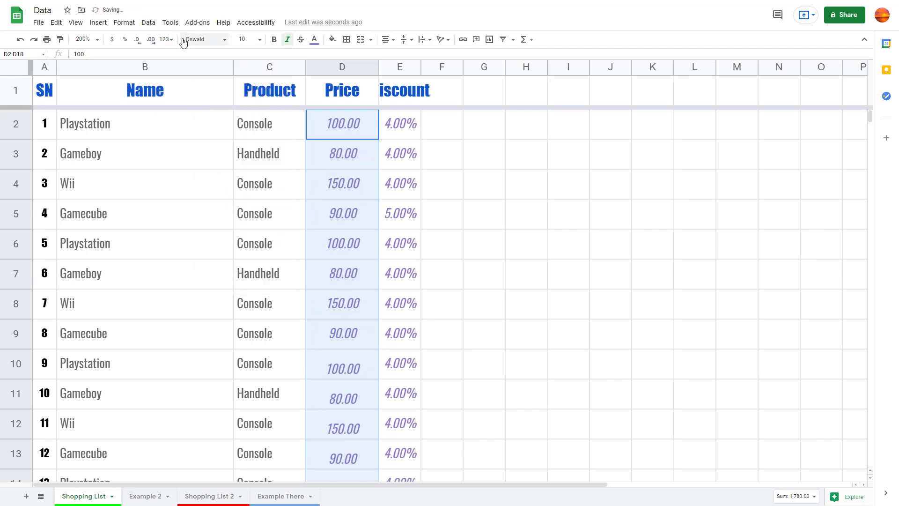
pyautogui.click(166, 40)
pyautogui.click(193, 176)
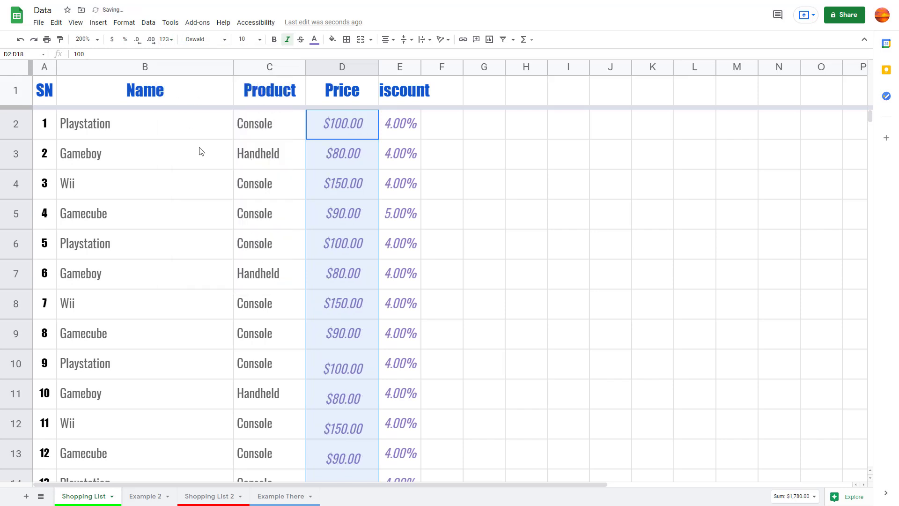
pyautogui.click(166, 39)
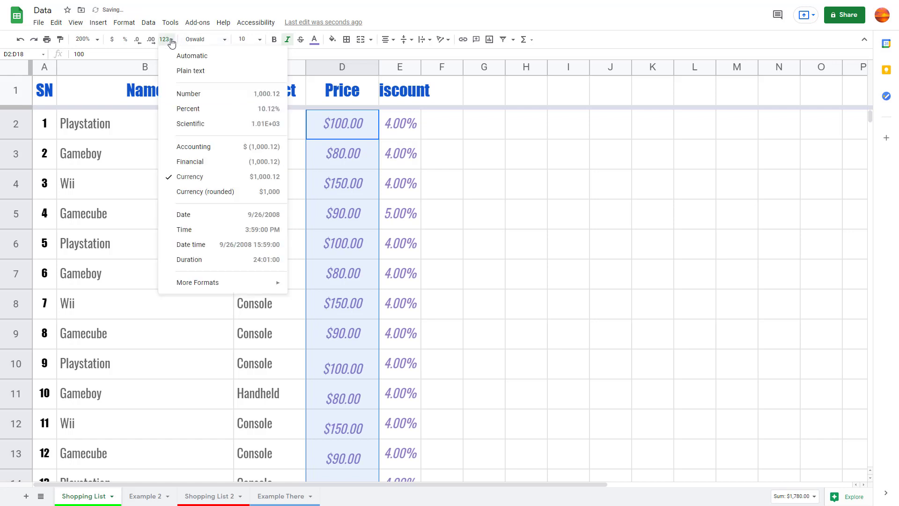
pyautogui.click(242, 192)
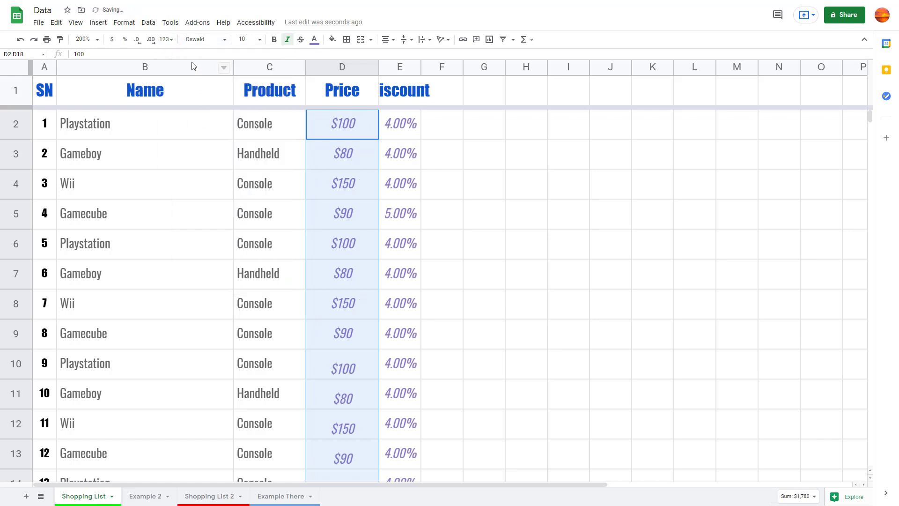
pyautogui.click(166, 41)
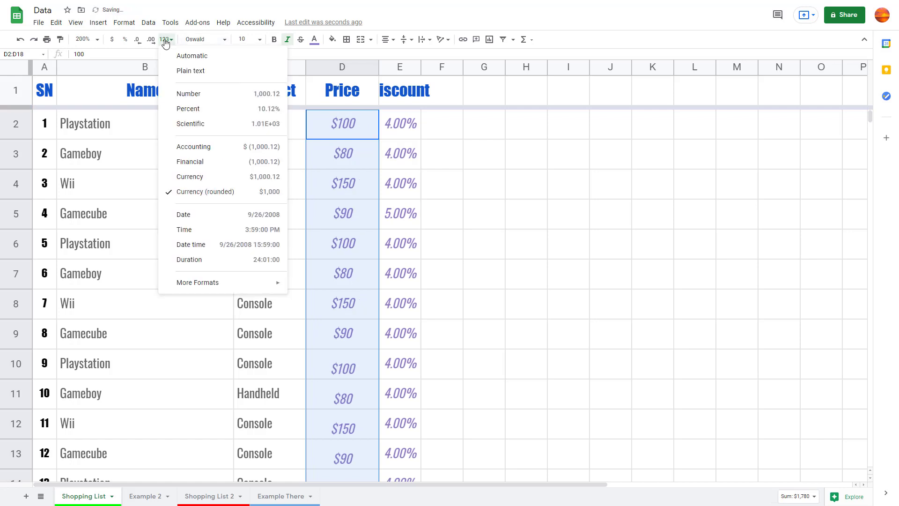
pyautogui.click(198, 73)
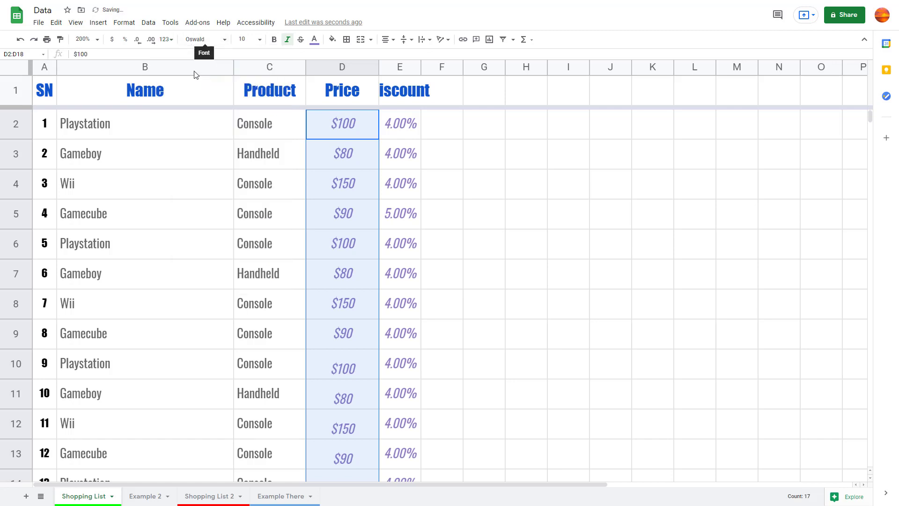
pyautogui.click(166, 39)
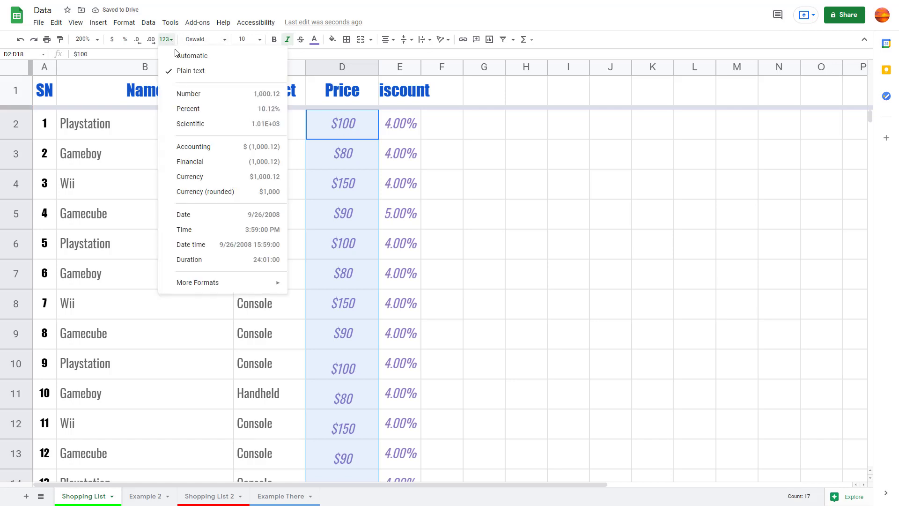
pyautogui.click(178, 57)
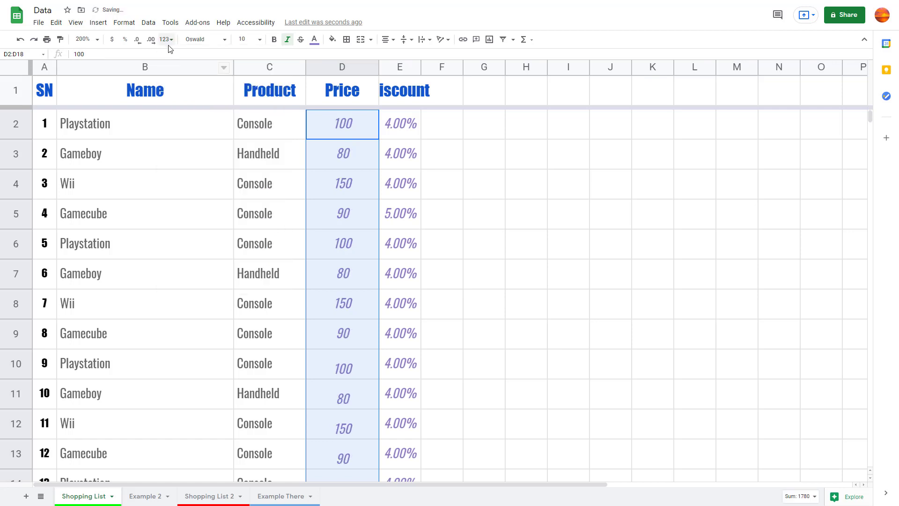
# Step: Apply Accounting to the prices, narrow column D, and auto-fit column E for the Discount header
pyautogui.click(166, 40)
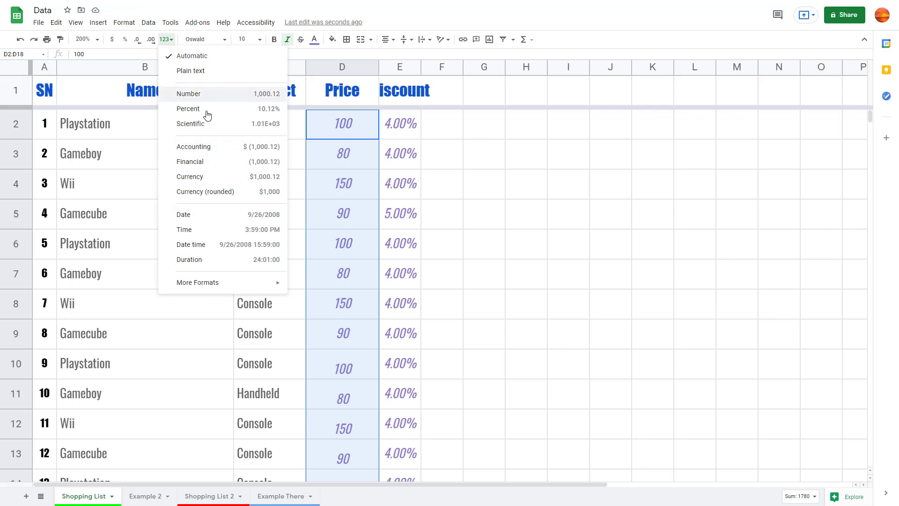
pyautogui.click(212, 154)
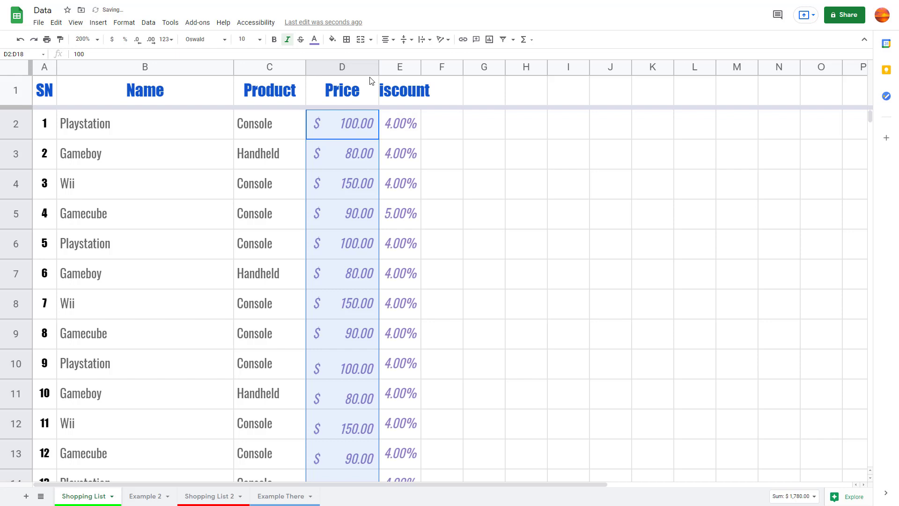
pyautogui.moveTo(377, 65); pyautogui.dragTo(364, 65)
pyautogui.click(443, 125)
pyautogui.doubleClick(406, 67)
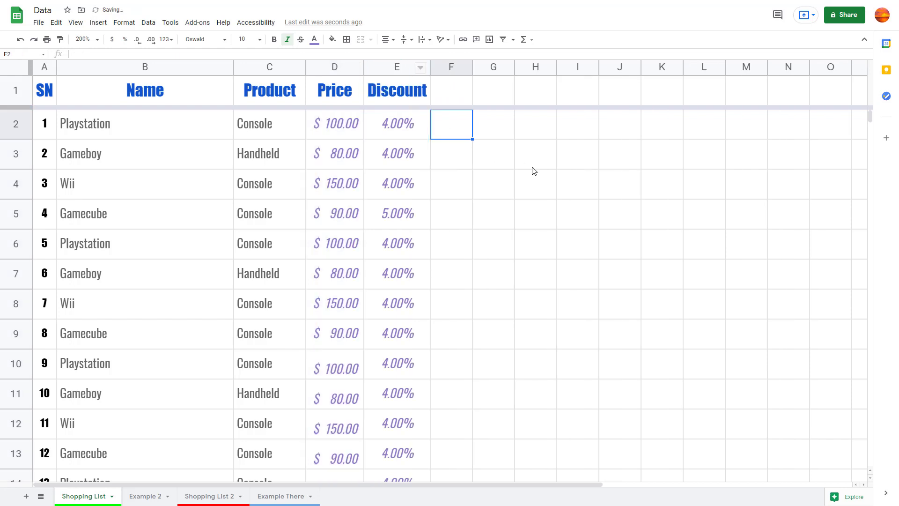
# Step: Enter 12:00 in cell H3
pyautogui.click(522, 164)
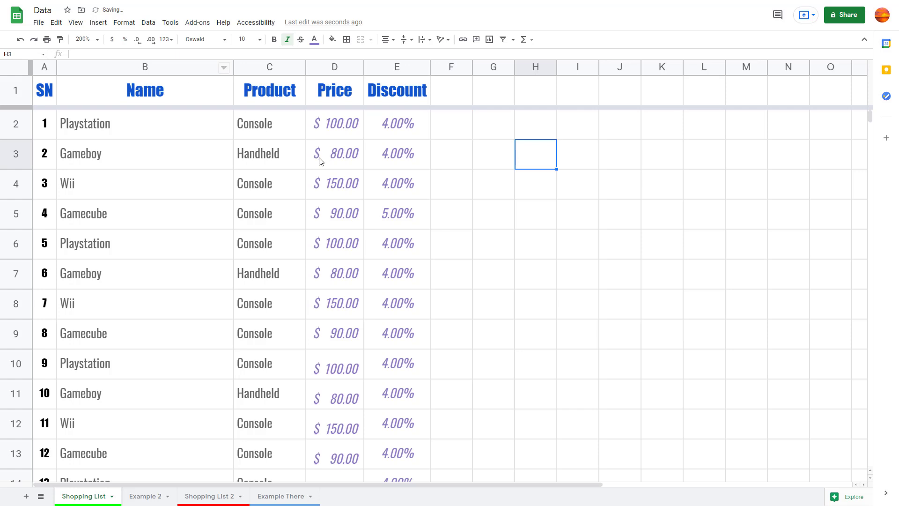
pyautogui.write('12:00')
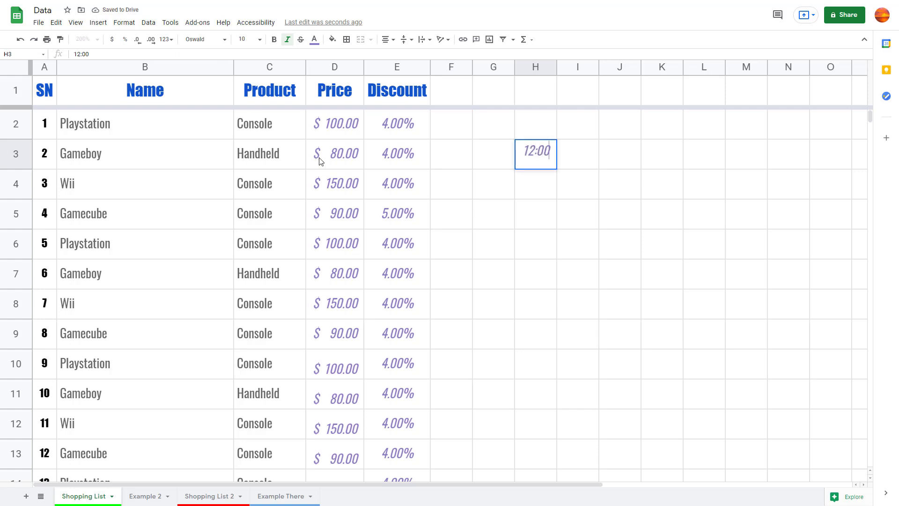
pyautogui.press('Return')
pyautogui.press('Up')
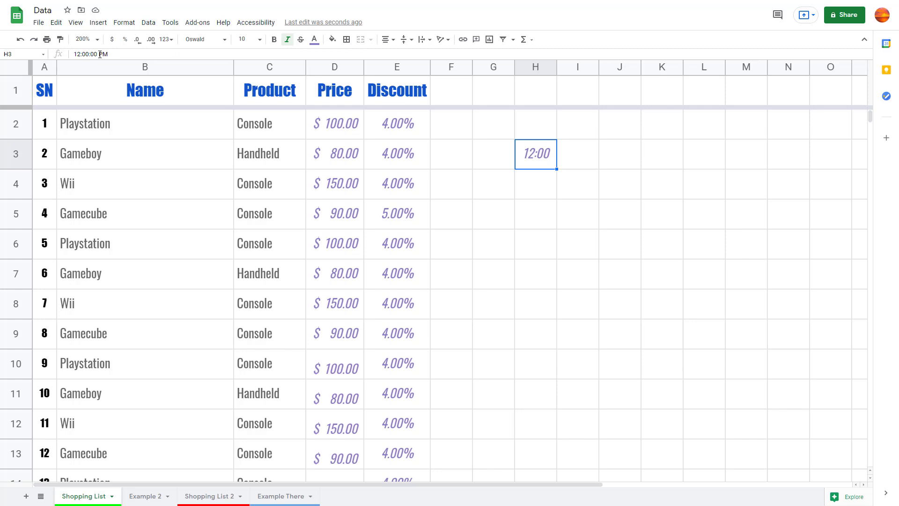
# Step: Format H3 as Time, then Date time (12/30/1899 12:00:00), auto-fitting column H
pyautogui.click(166, 40)
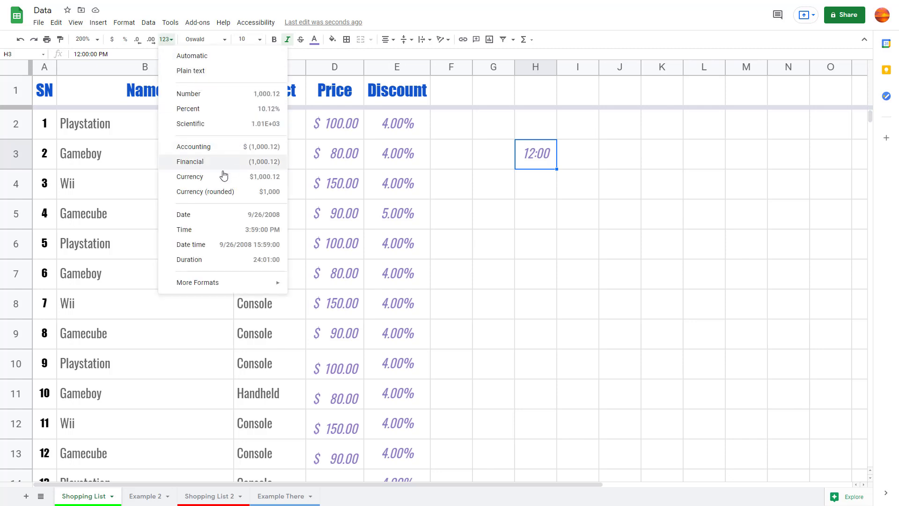
pyautogui.click(201, 231)
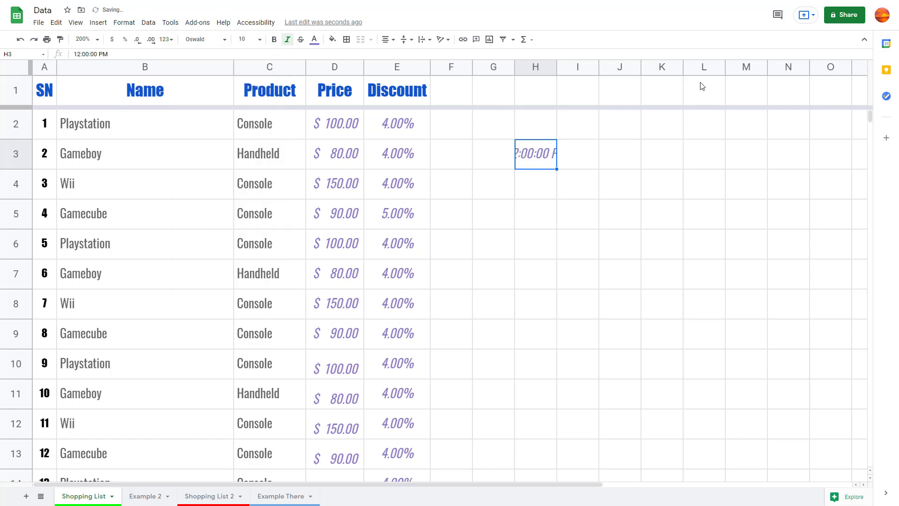
pyautogui.doubleClick(556, 64)
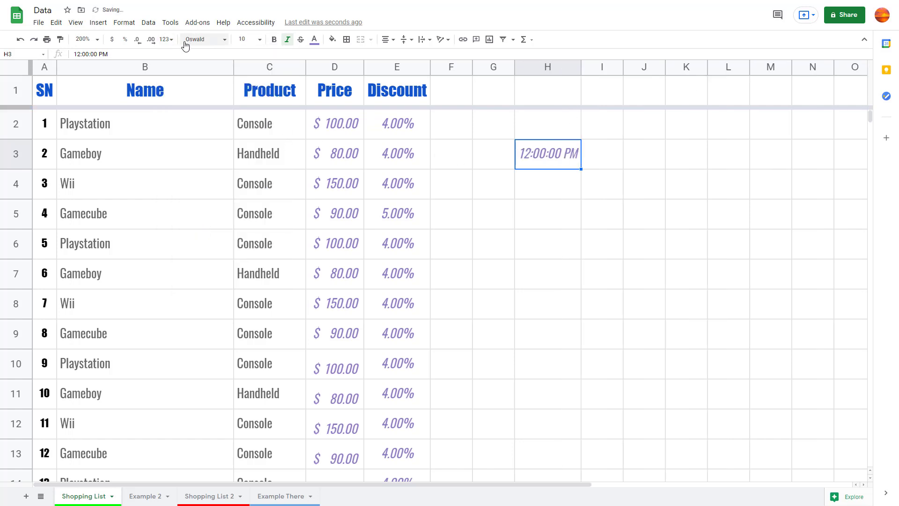
pyautogui.click(167, 39)
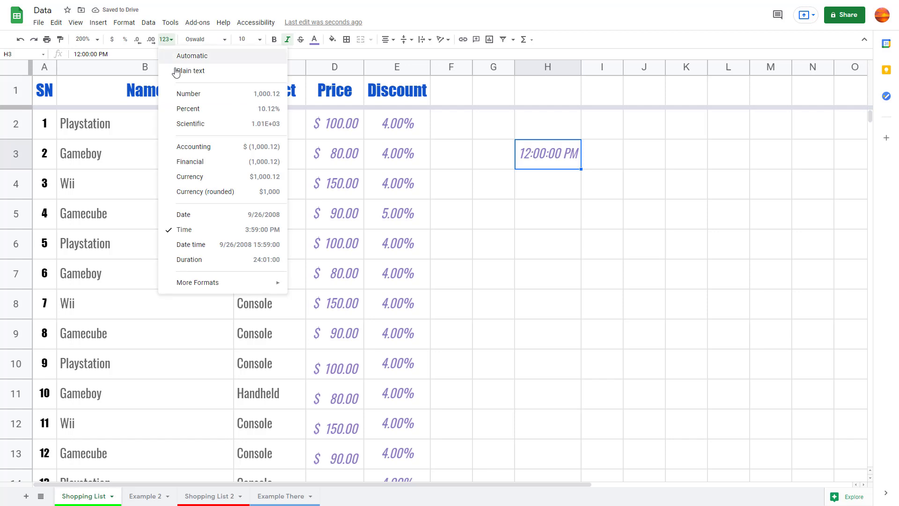
pyautogui.click(209, 245)
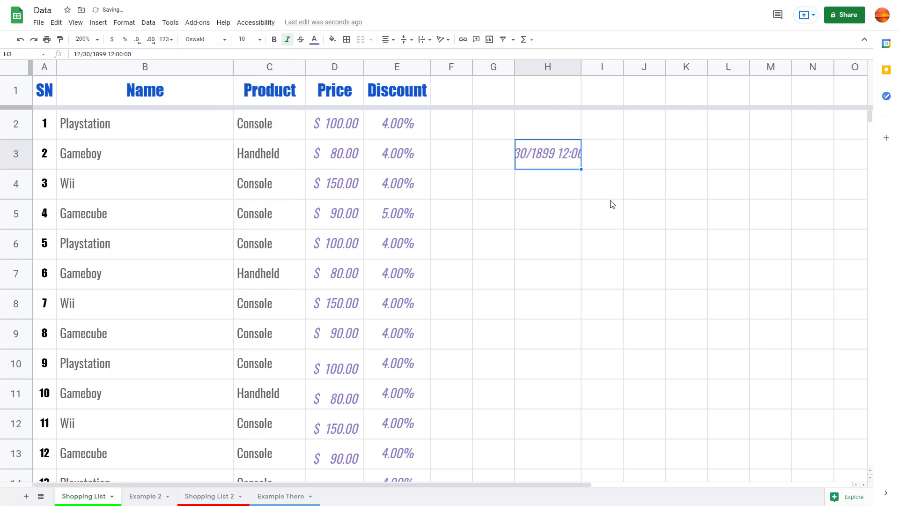
pyautogui.doubleClick(581, 67)
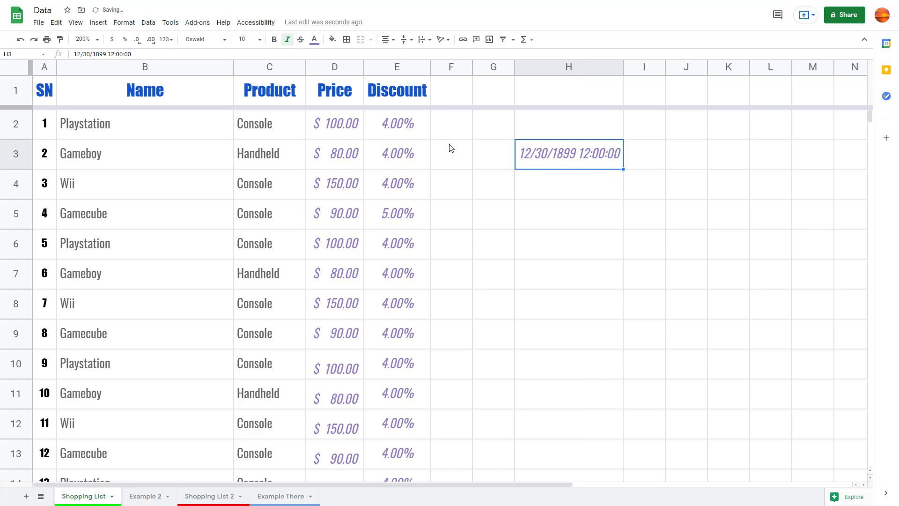
# Step: Change the year in H3 from 1899 to 2021 in the formula bar
pyautogui.click(103, 53)
pyautogui.press('BackSpace')
pyautogui.press('BackSpace')
pyautogui.press('BackSpace')
pyautogui.press('BackSpace')
pyautogui.write('11')
pyautogui.press('BackSpace')
pyautogui.press('BackSpace')
pyautogui.write('200')
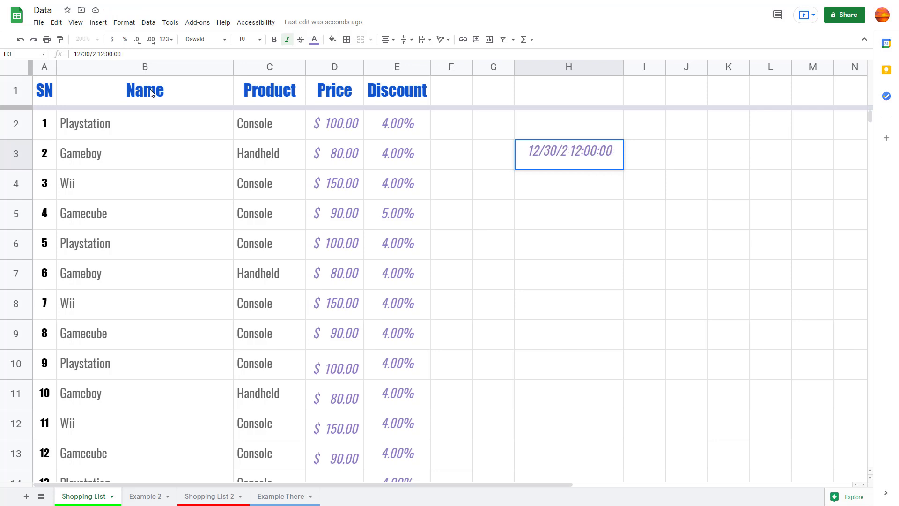
pyautogui.press('BackSpace')
pyautogui.write('21')
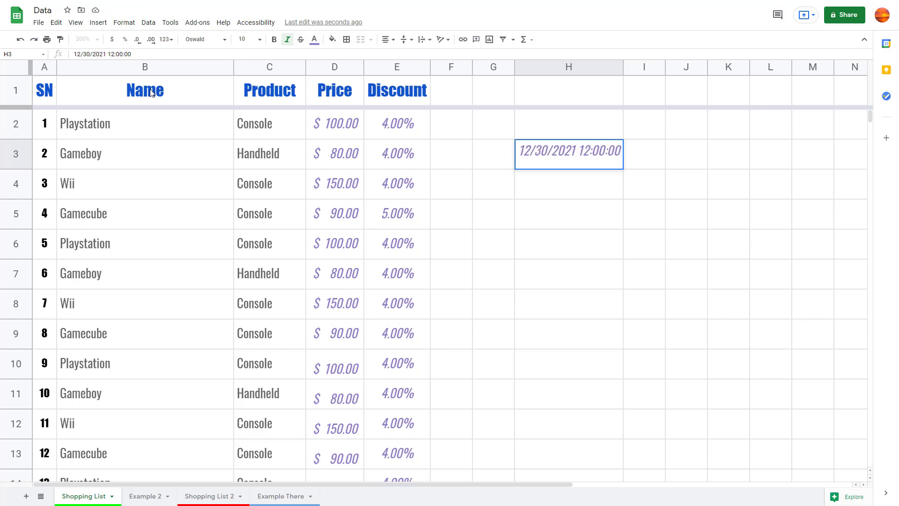
pyautogui.press('Return')
pyautogui.doubleClick(551, 142)
# Step: Try Date, Time, Date time and Duration formats on H3, ending with Date (12/30/2021)
pyautogui.click(166, 39)
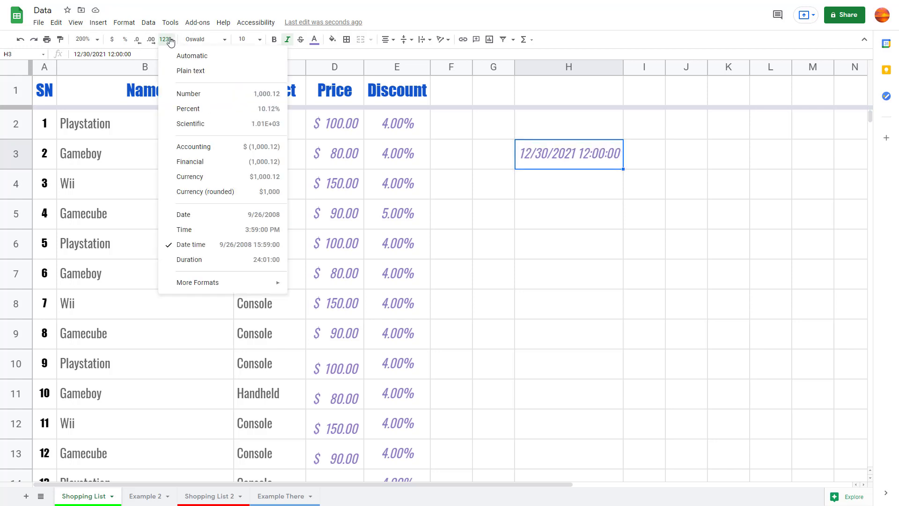
pyautogui.click(200, 215)
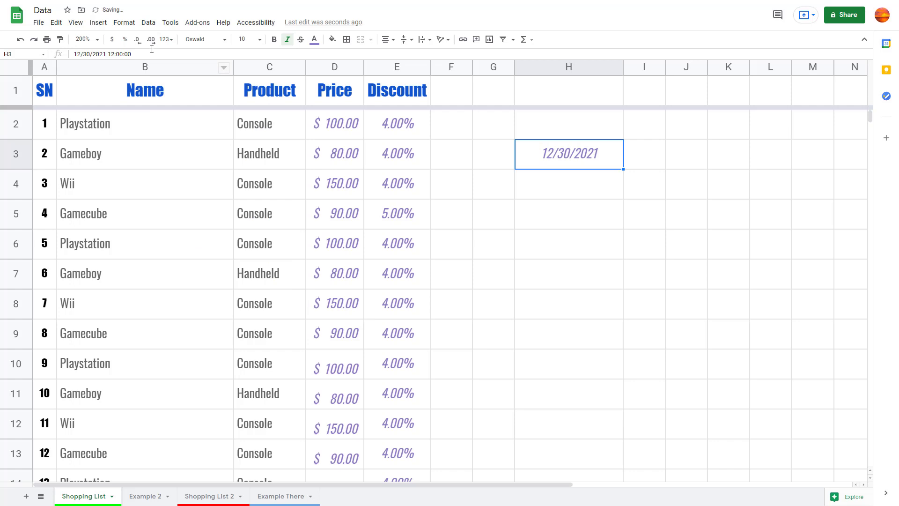
pyautogui.click(166, 39)
pyautogui.click(196, 230)
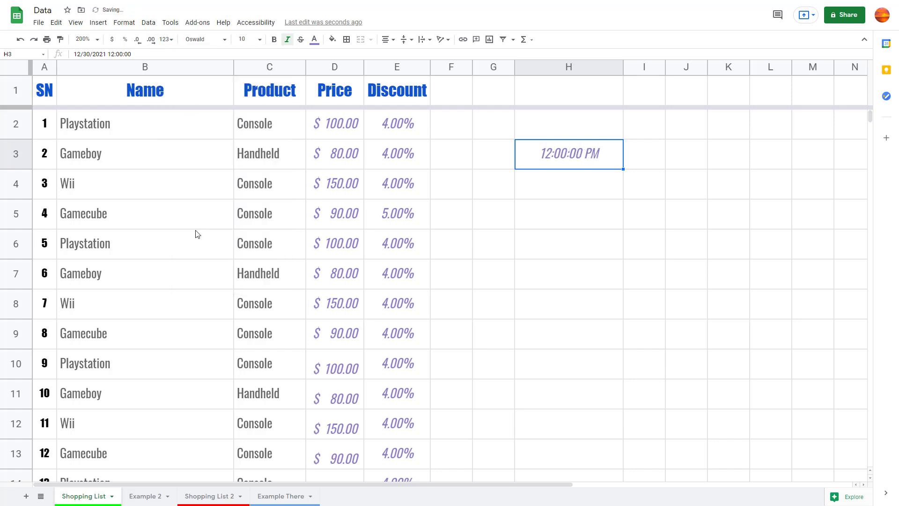
pyautogui.click(166, 40)
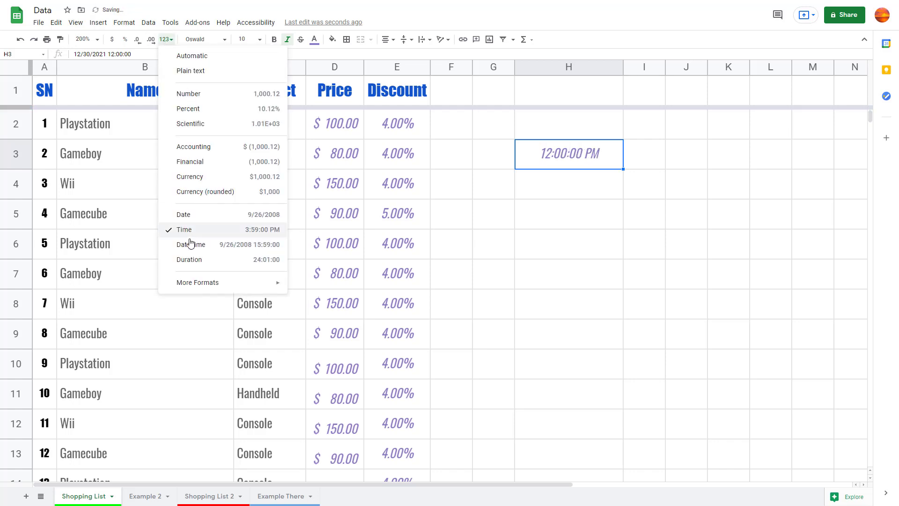
pyautogui.click(190, 244)
pyautogui.click(161, 42)
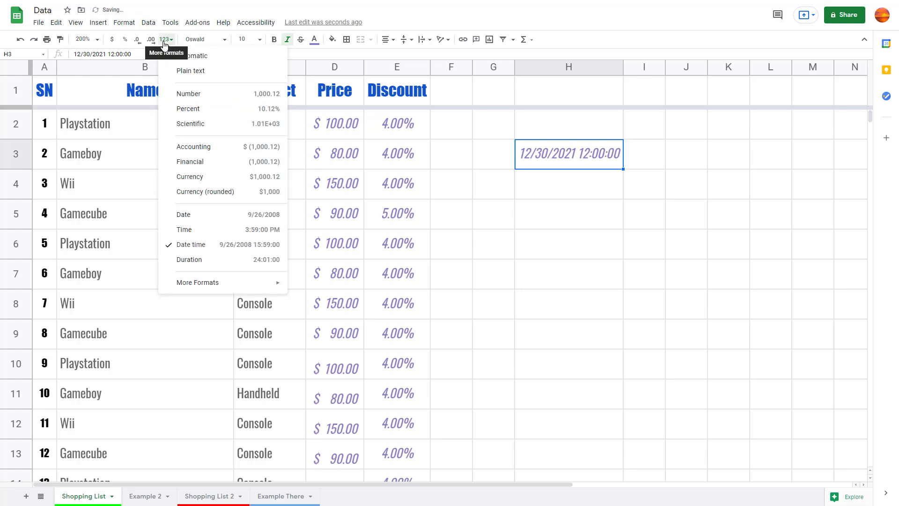
pyautogui.click(198, 262)
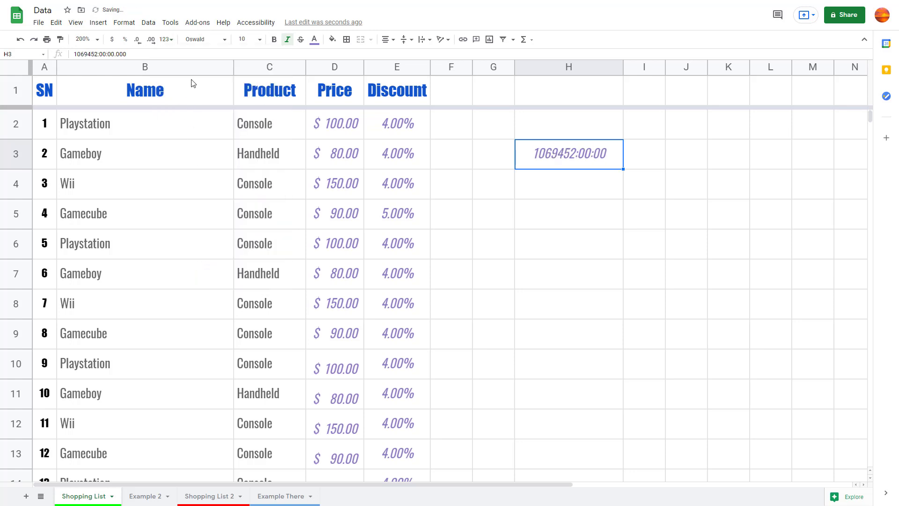
pyautogui.click(168, 40)
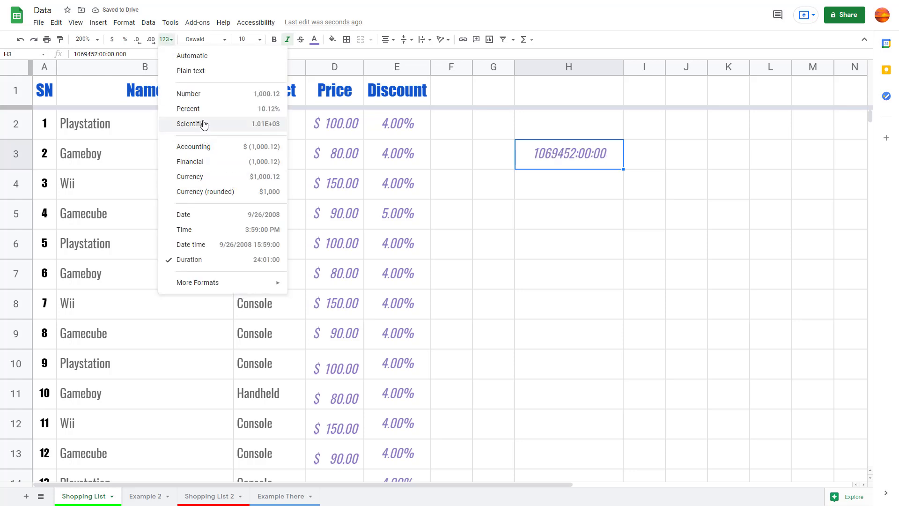
pyautogui.click(207, 216)
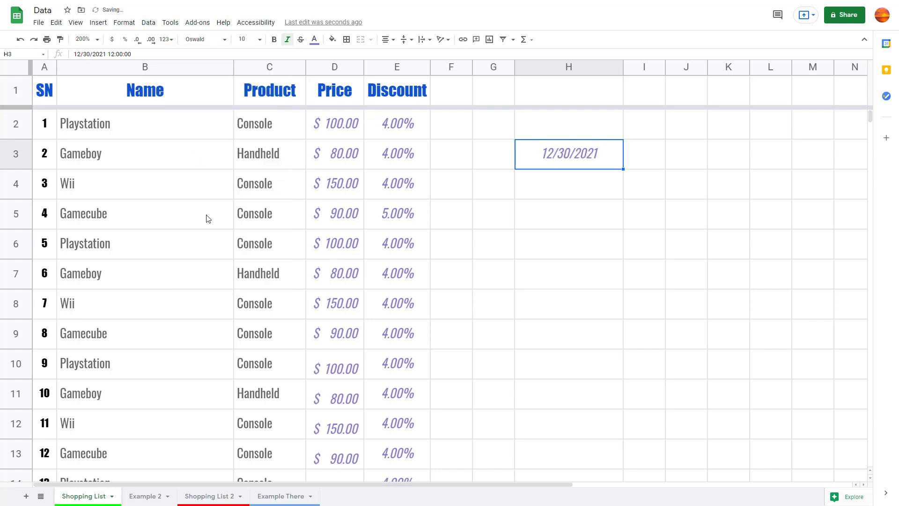